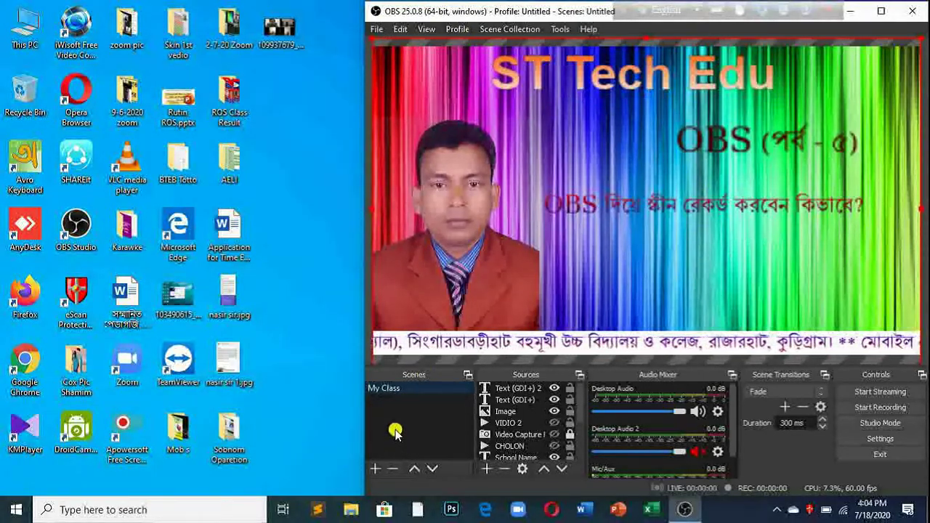
Step: Create a scene named Scene 2 with a Display Capture source for Display 1, and minimize the OBS window
click(375, 469)
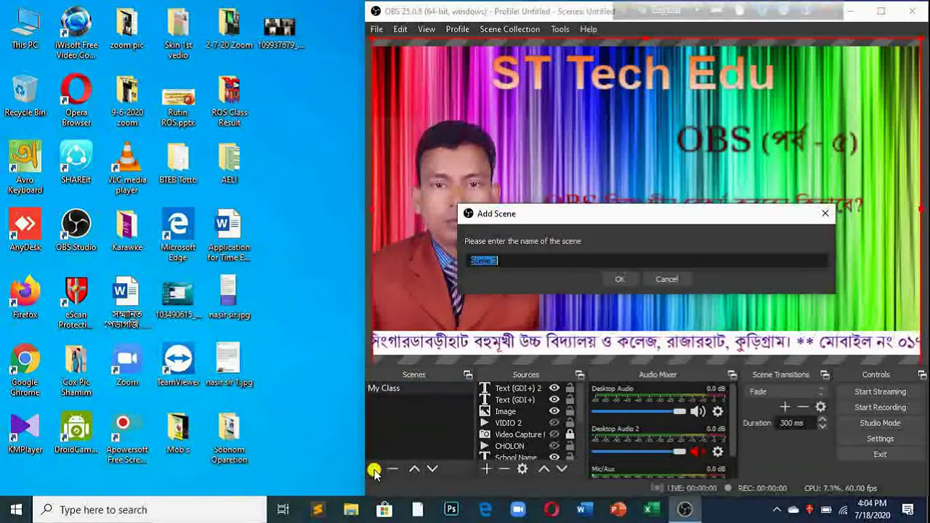
click(619, 279)
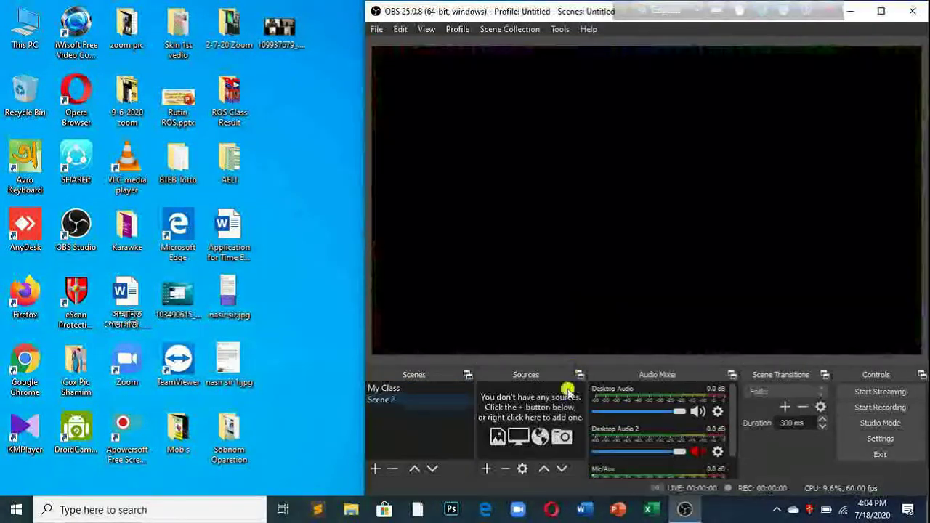
click(488, 469)
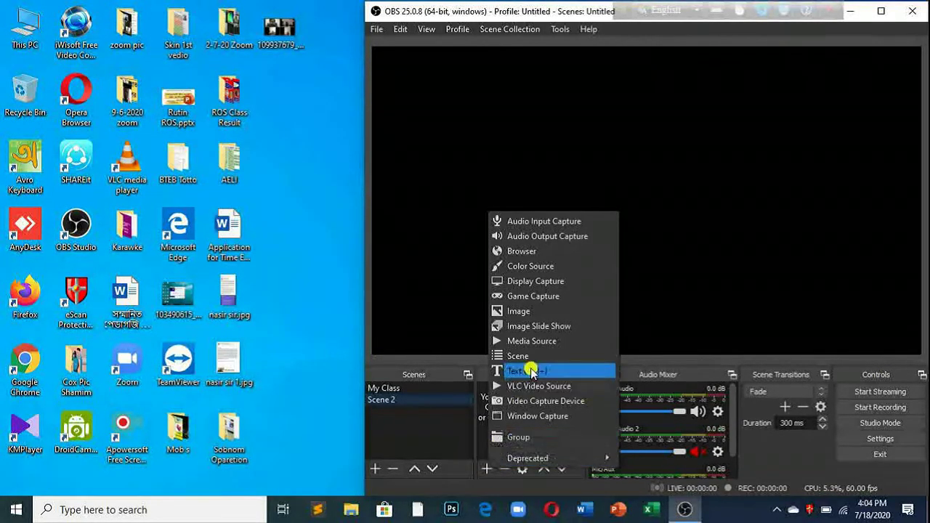
click(563, 285)
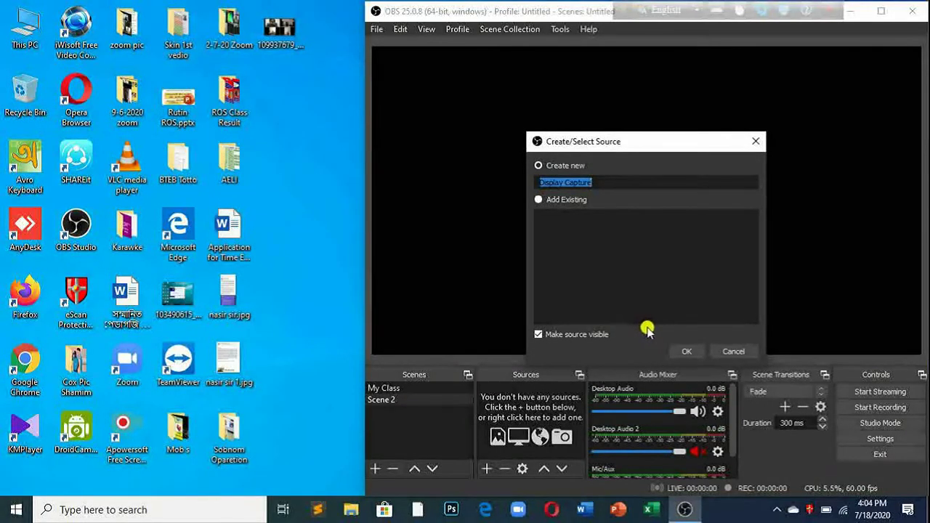
click(686, 351)
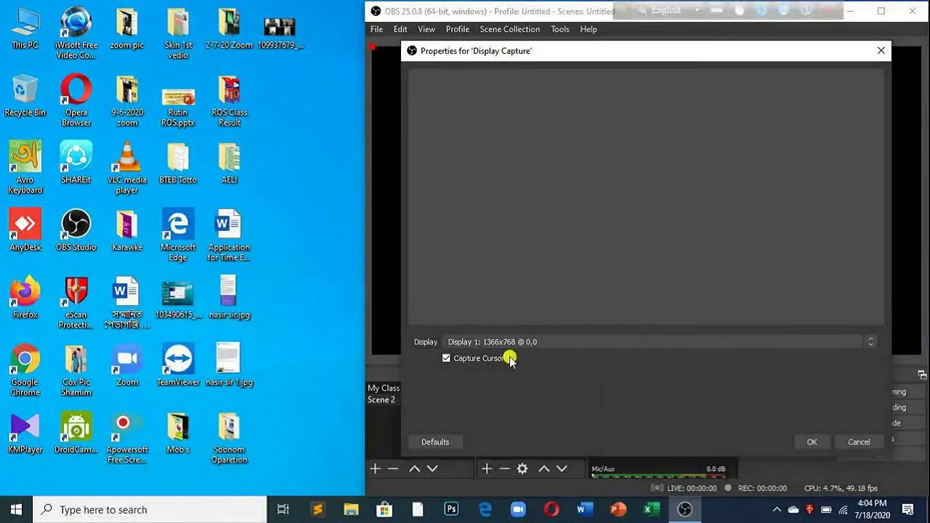
click(812, 441)
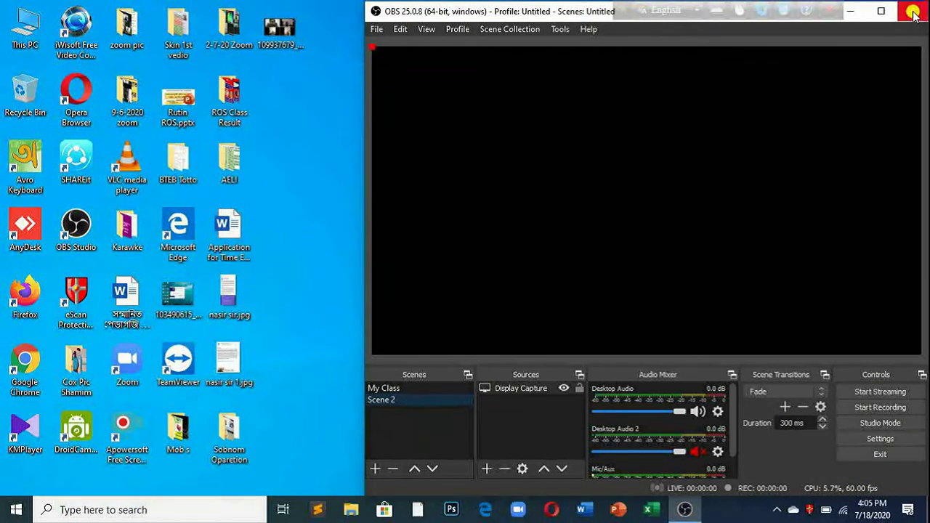
click(850, 10)
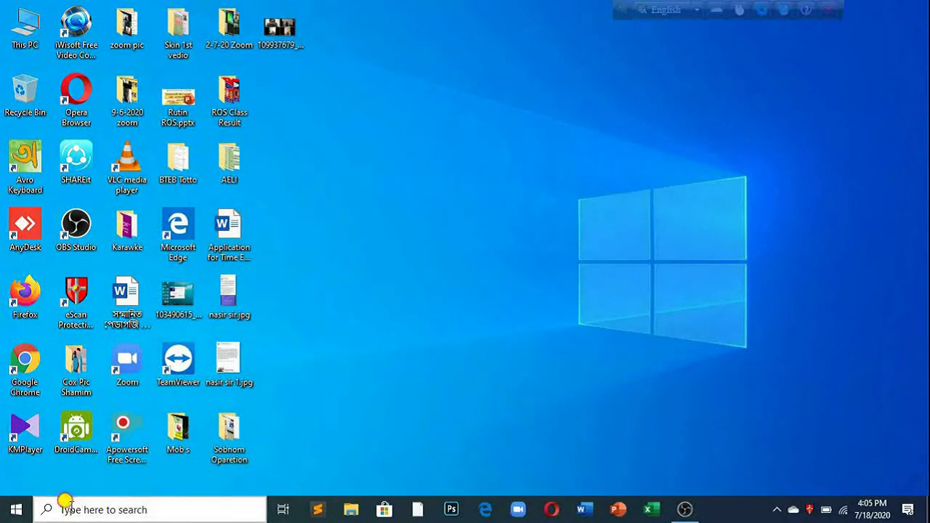
click(67, 509)
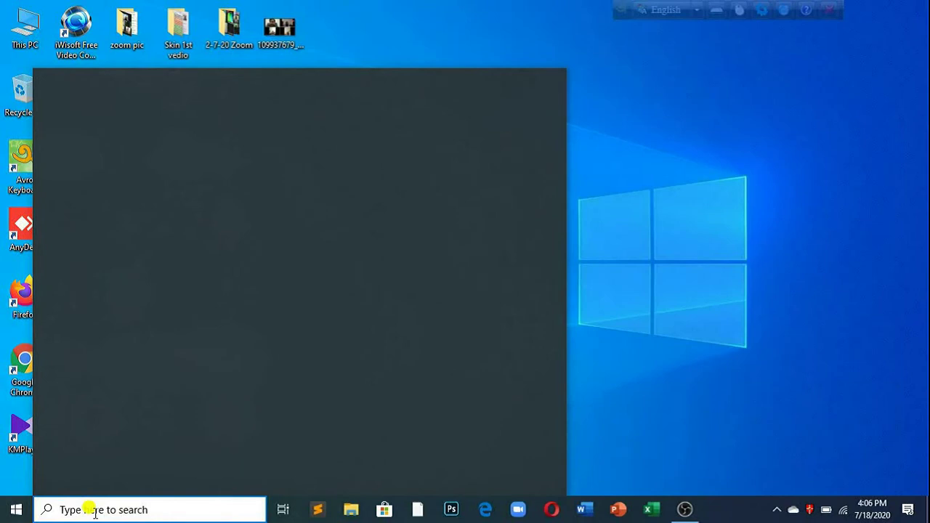
text(dis)
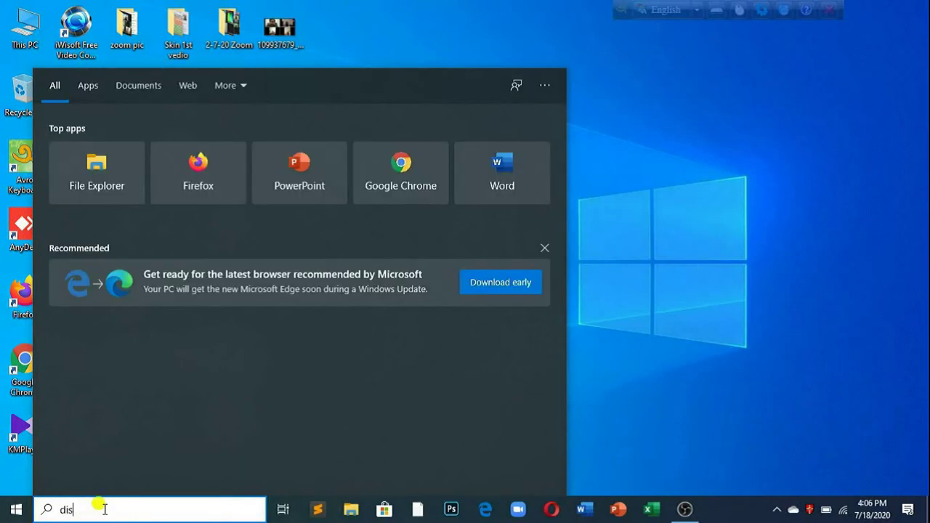
key(BackSpace)
key(BackSpace)
key(BackSpace)
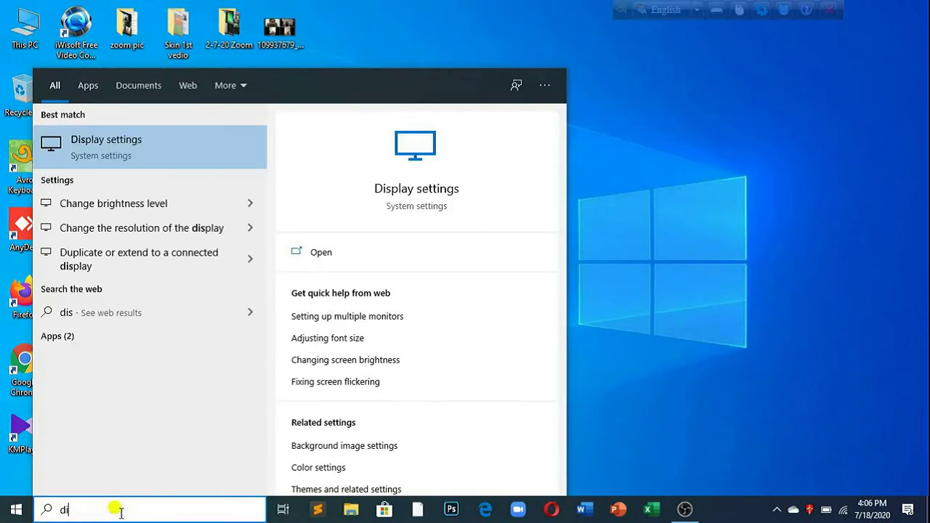
click(650, 429)
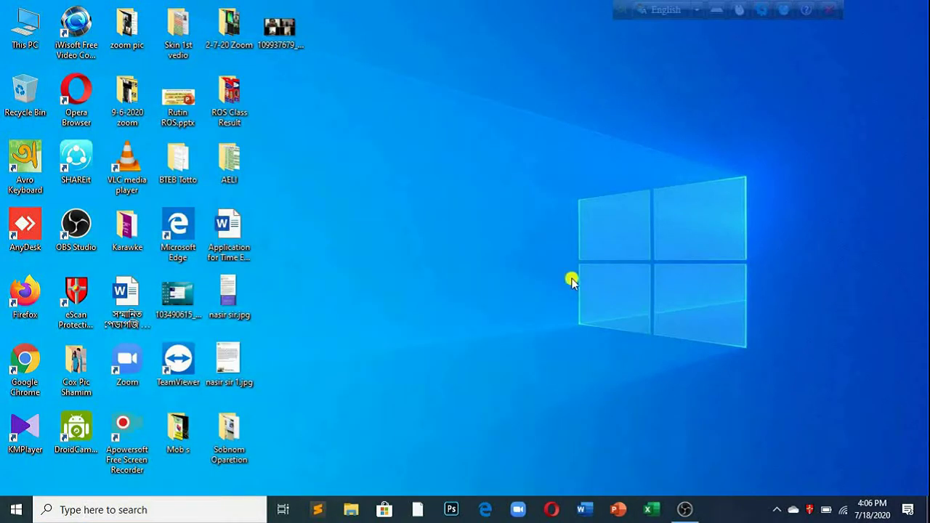
Step: Open the Graphics settings page within the Windows display settings
right_click(426, 139)
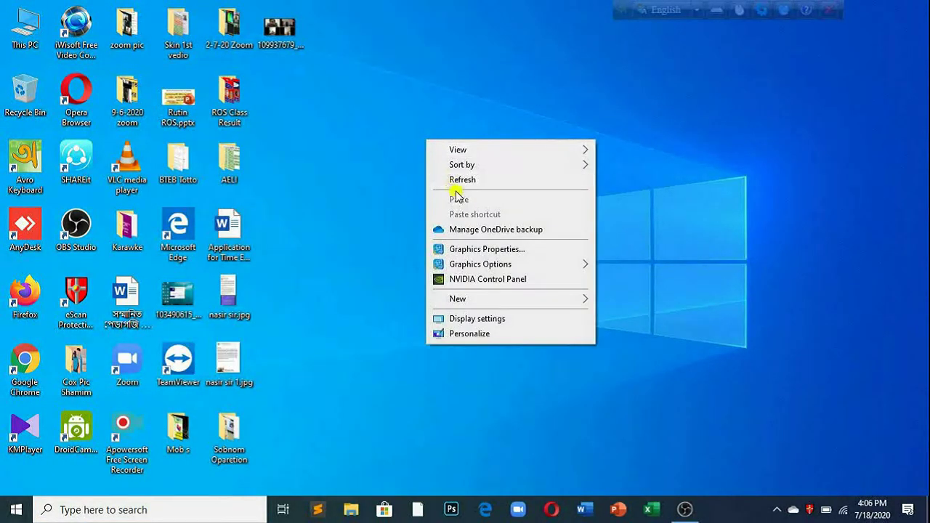
click(490, 320)
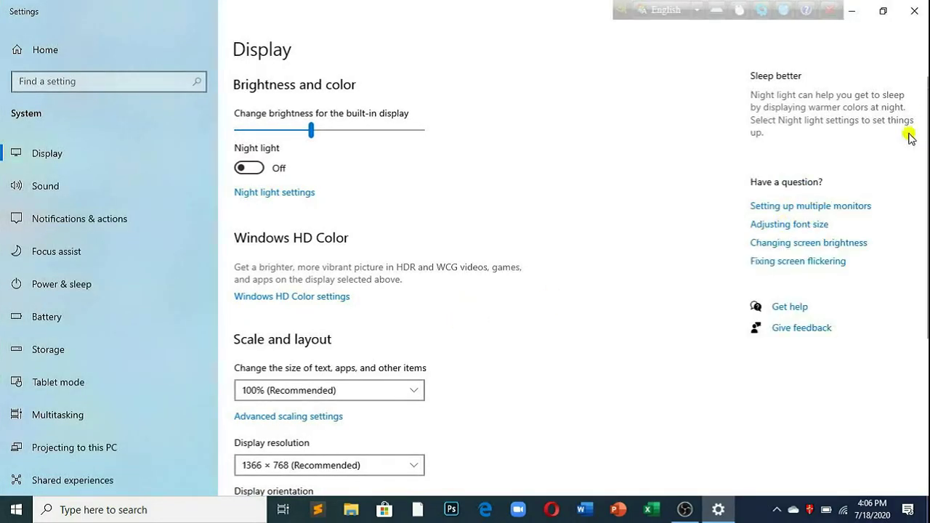
drag(924, 121, 925, 347)
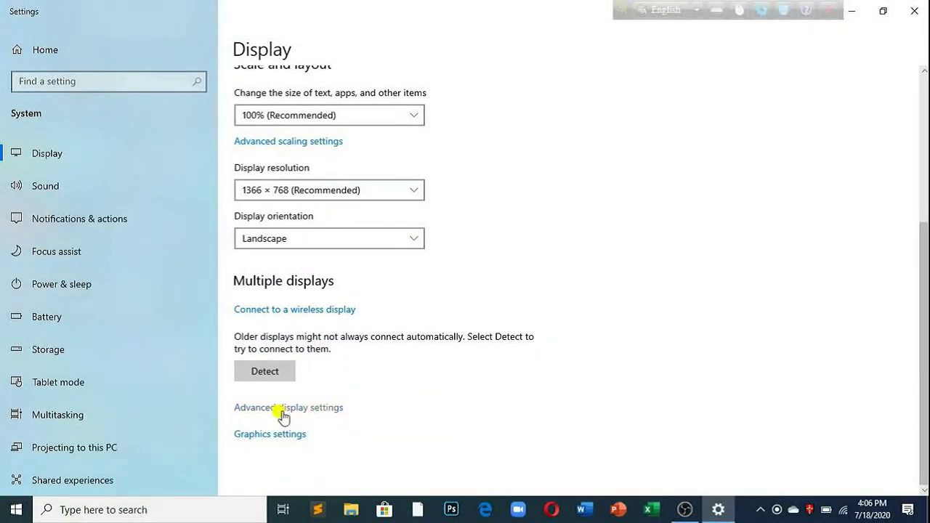
click(269, 433)
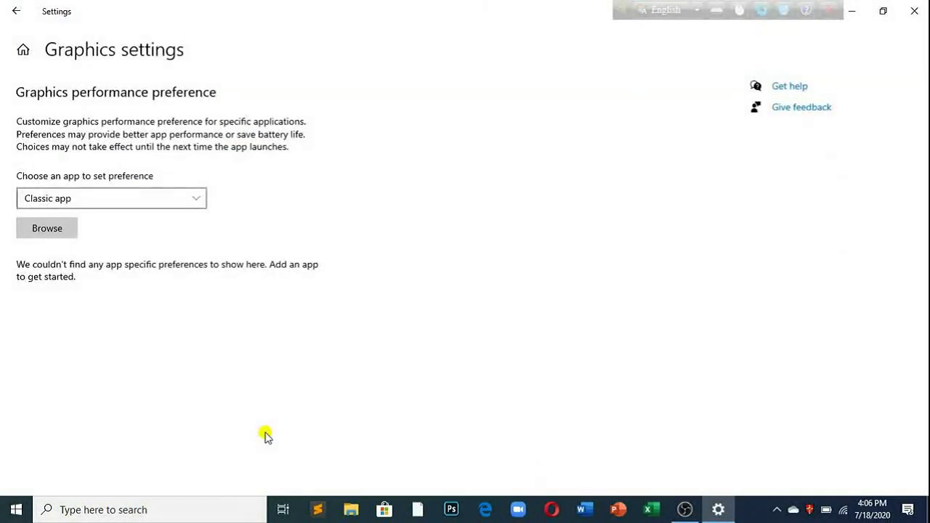
Step: Add obs64.exe from C:\Program Files\obs-studio\bin\64bit as a classic app with its own graphics preference
click(62, 231)
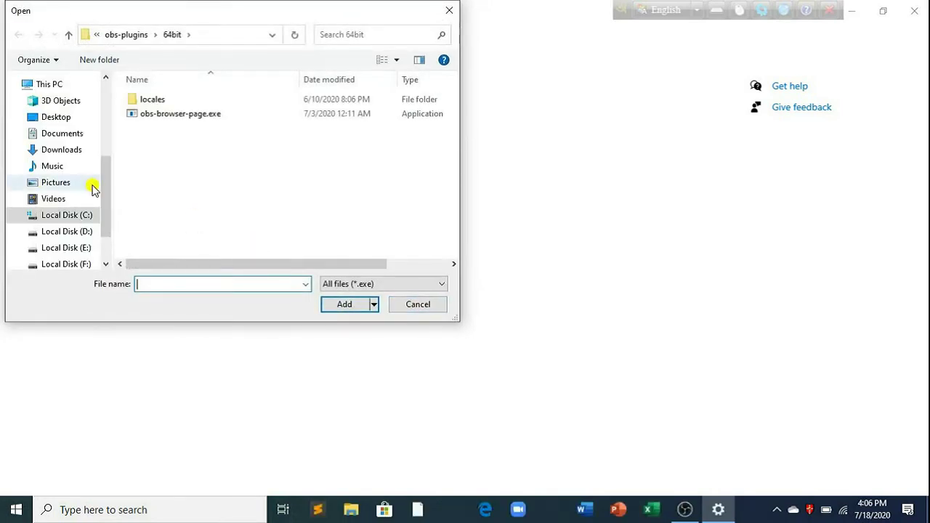
click(73, 216)
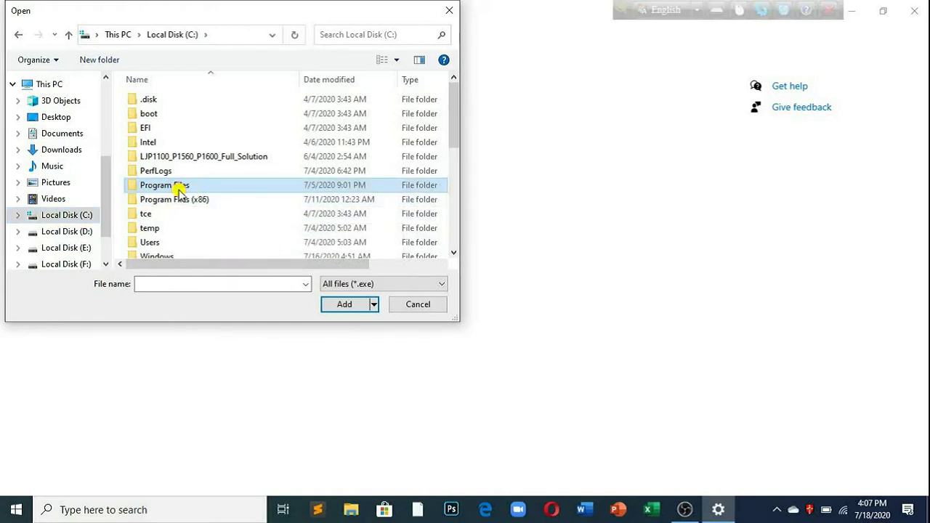
double_click(179, 187)
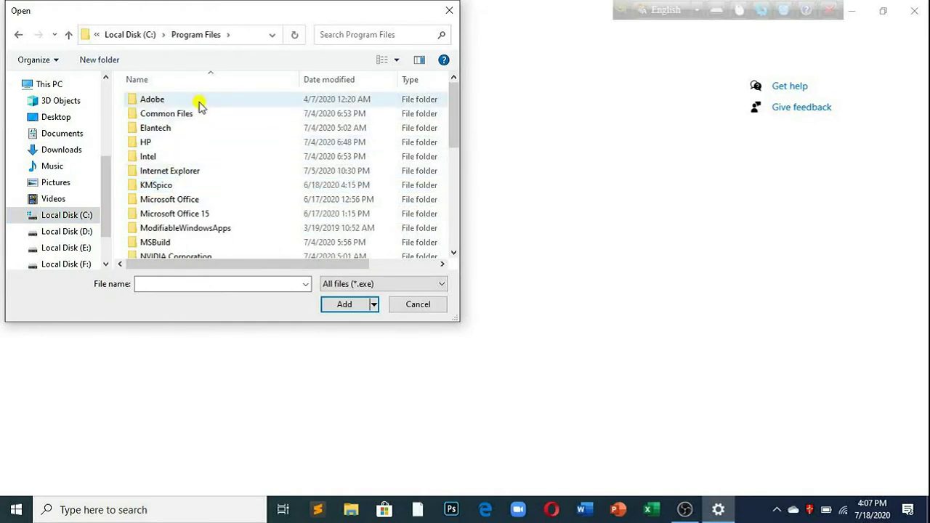
drag(454, 106, 460, 155)
click(189, 138)
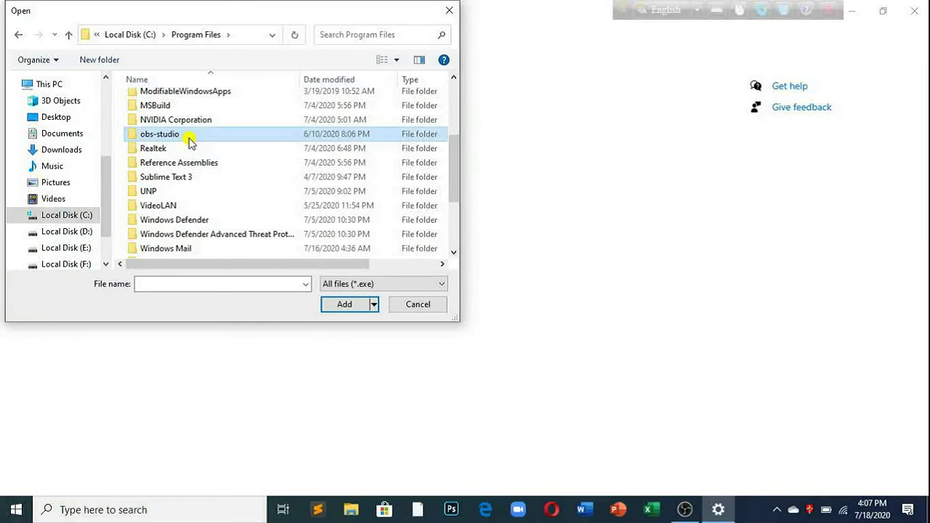
double_click(189, 138)
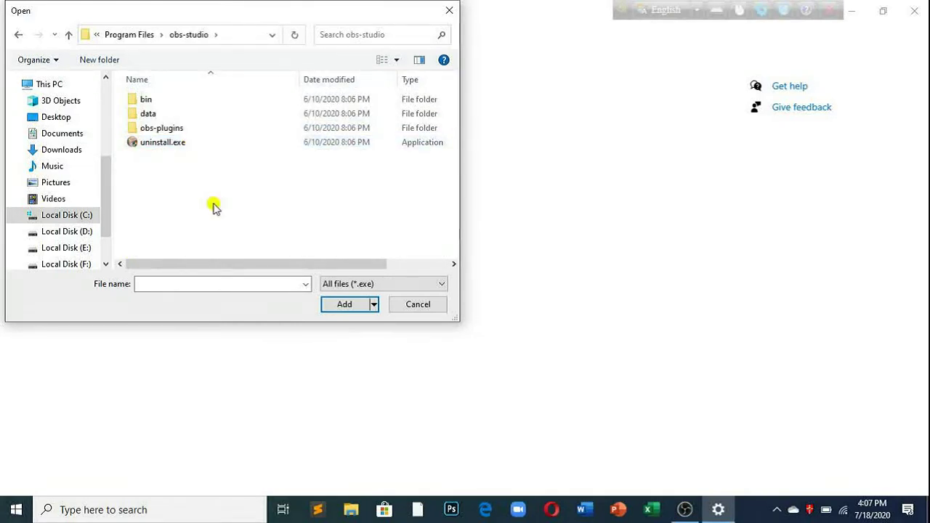
double_click(156, 101)
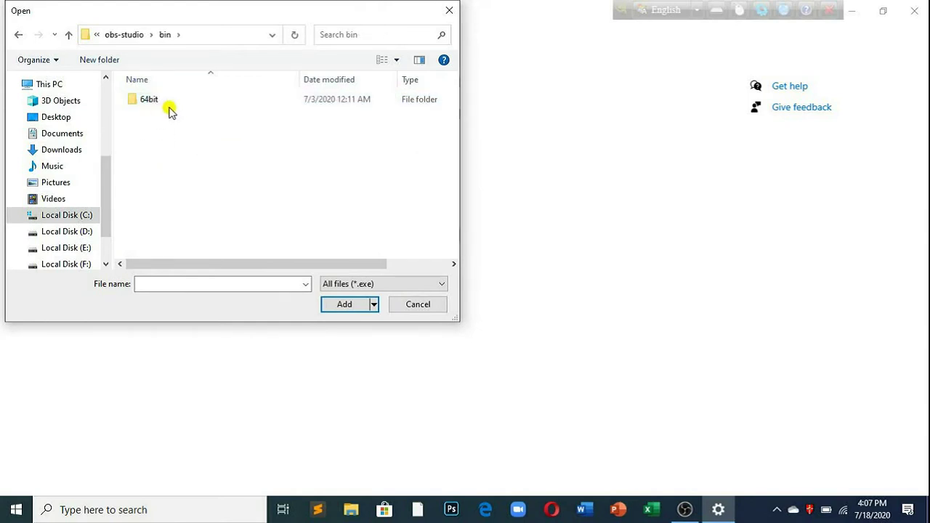
double_click(163, 106)
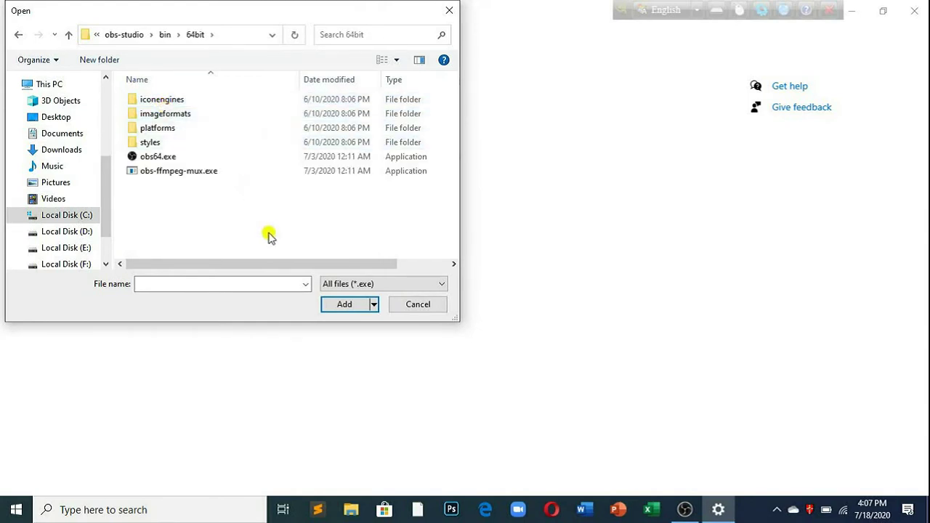
click(163, 159)
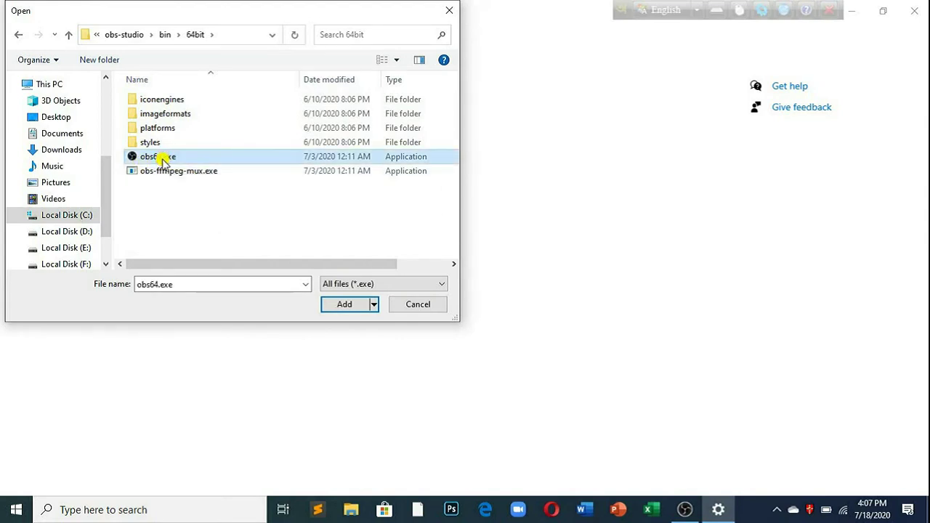
click(349, 305)
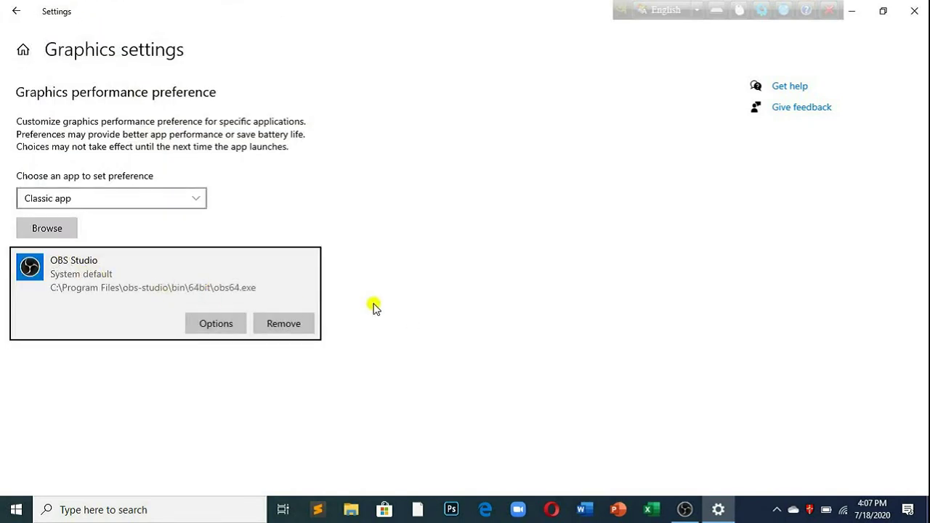
Step: Set OBS Studio's graphics preference to Power saving, save it, and close the Settings window
click(214, 327)
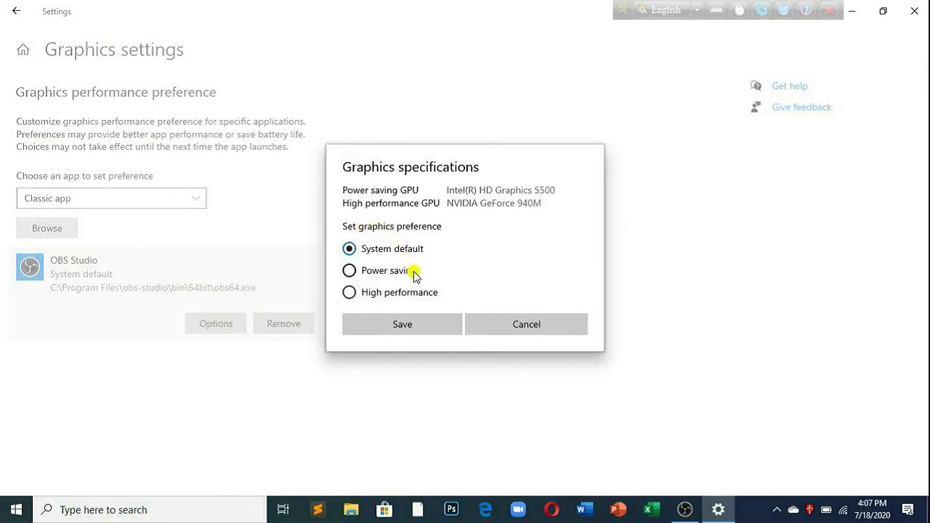
click(351, 271)
click(403, 325)
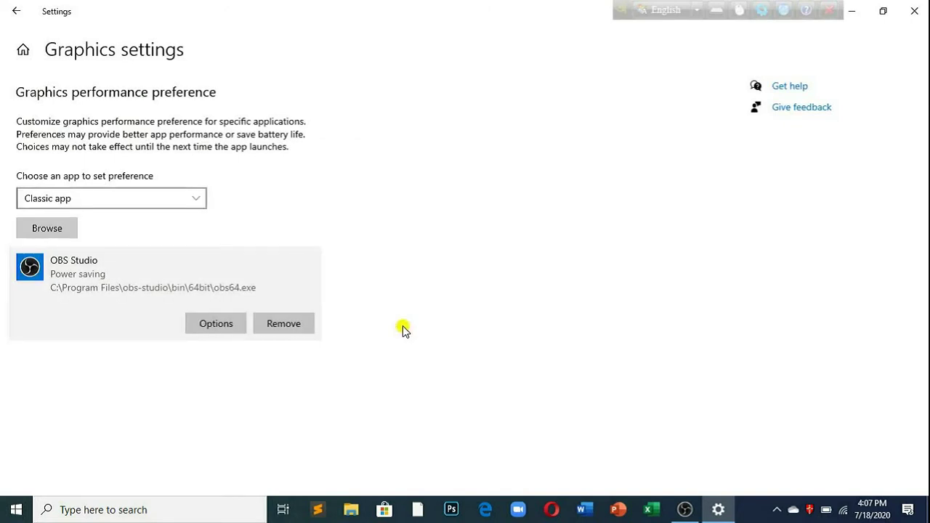
click(910, 11)
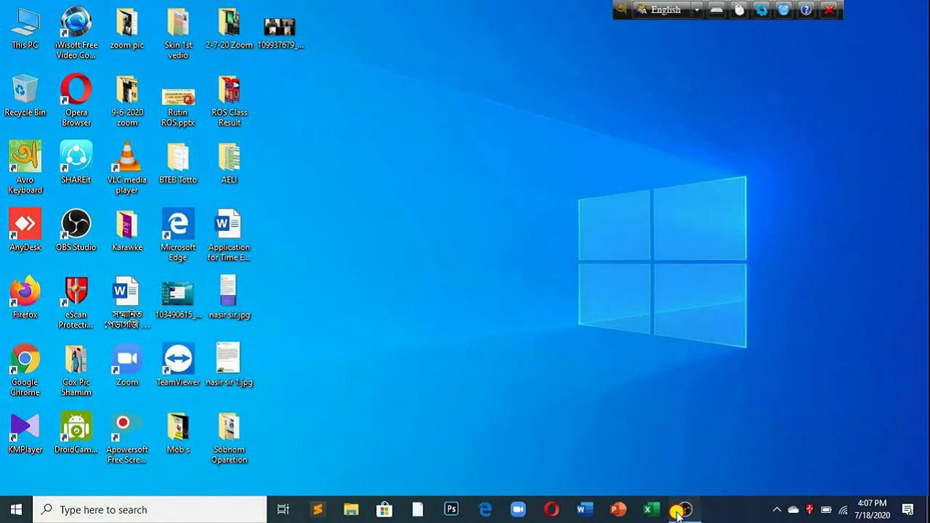
Step: Switch to OBS Studio, close it and relaunch it, refreshing the desktop
click(678, 512)
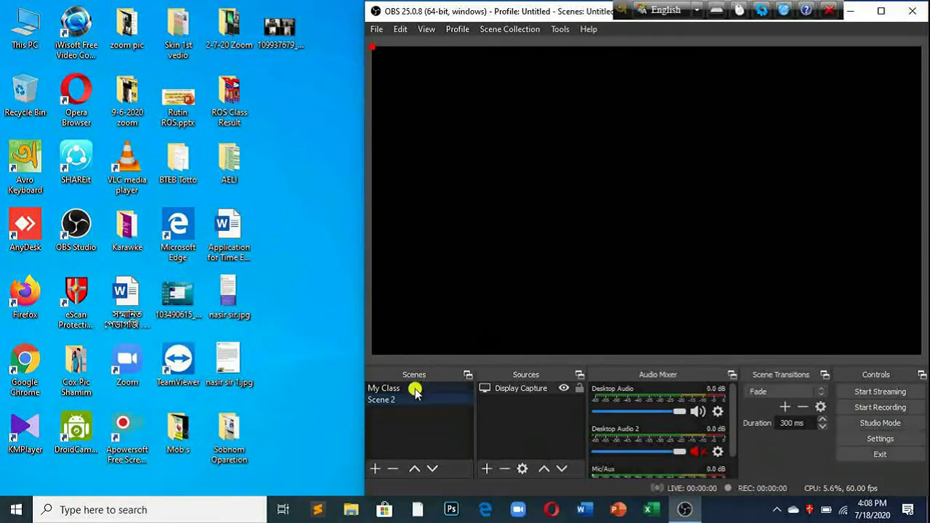
click(511, 388)
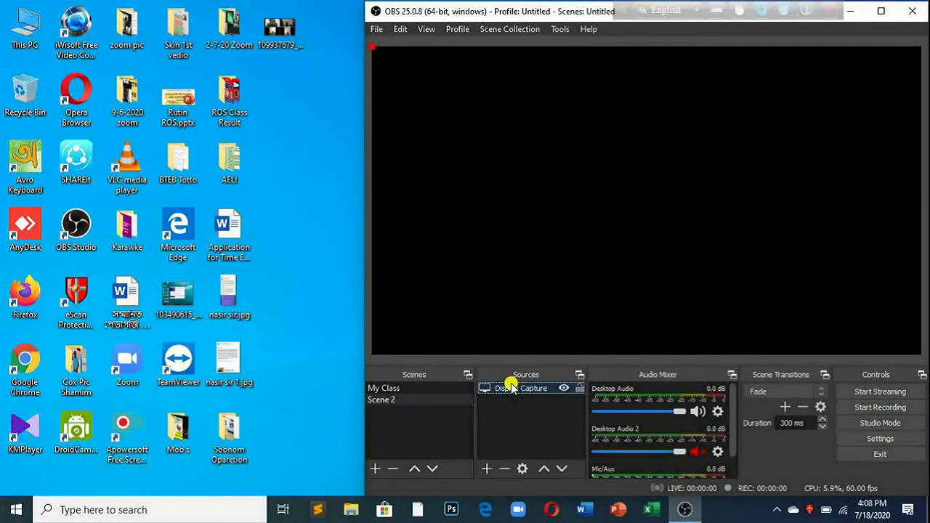
click(425, 400)
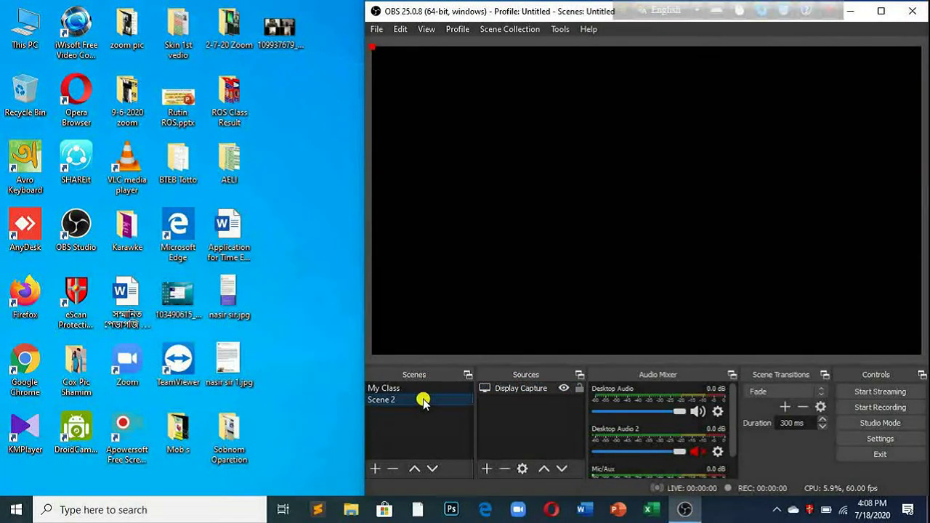
click(912, 11)
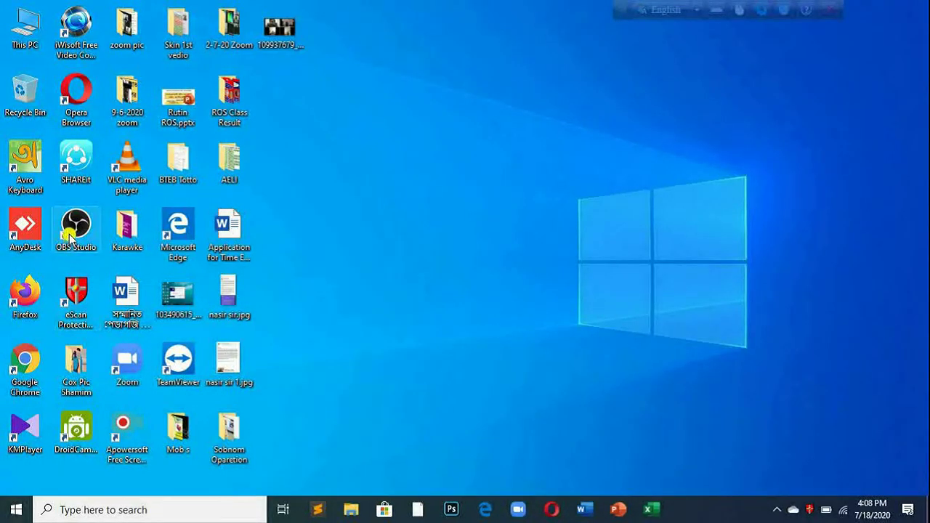
double_click(71, 237)
right_click(425, 170)
click(460, 208)
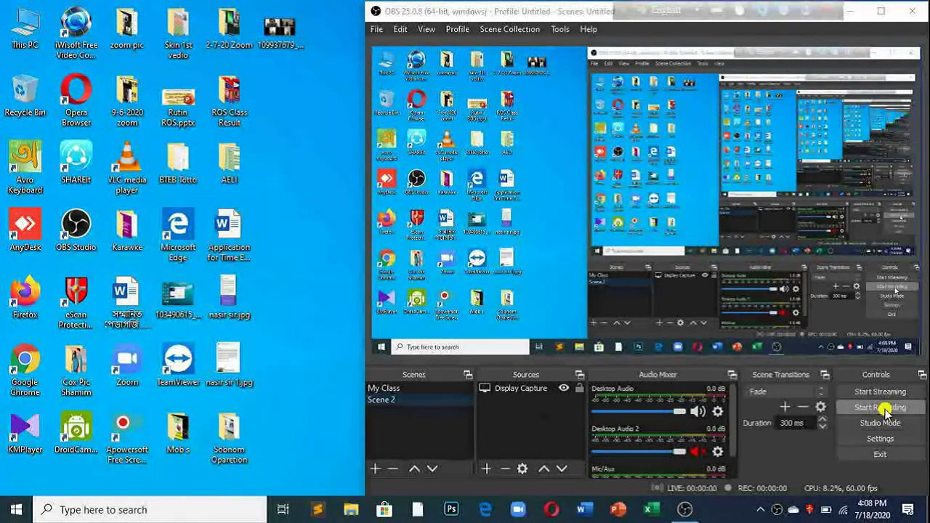
Step: Unmute the Mic/Aux channel in the audio mixer and start recording with the OBS window minimized
scroll(726, 443, down, 2)
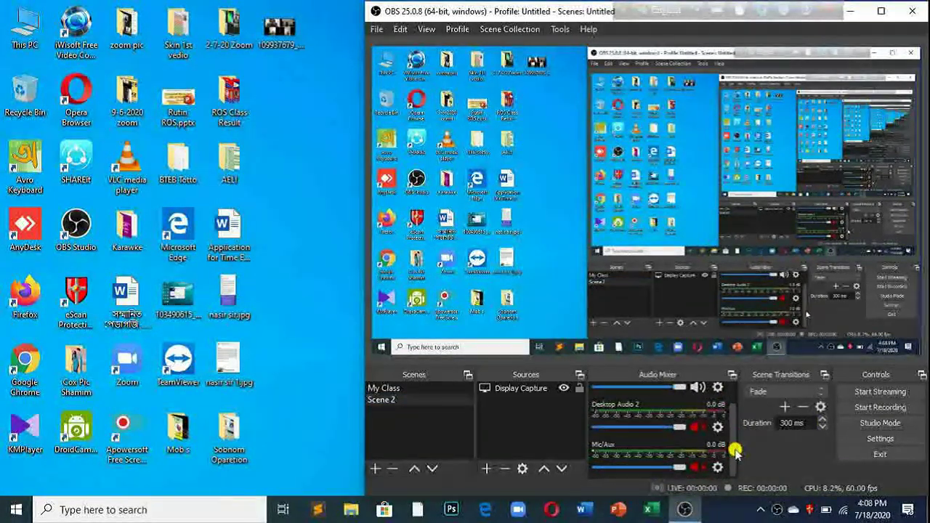
scroll(731, 436, up, 2)
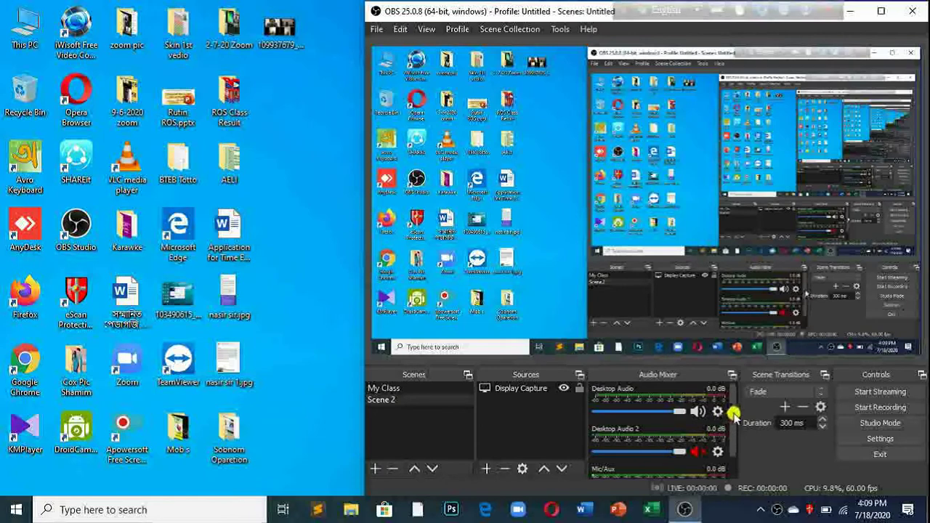
scroll(734, 413, down, 2)
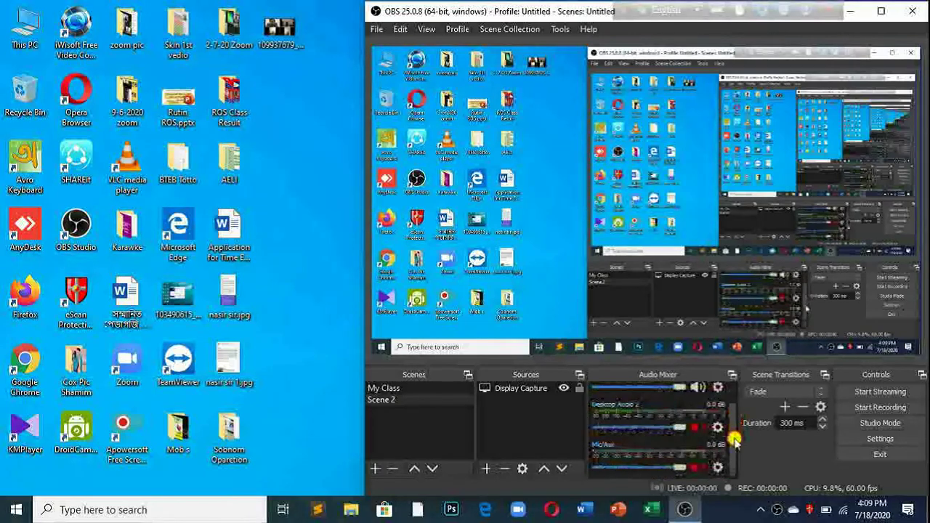
click(697, 468)
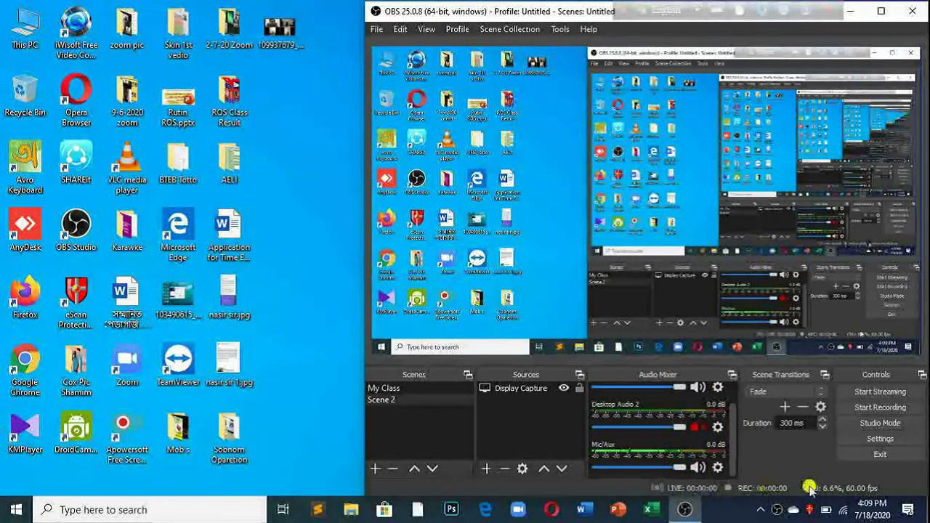
click(861, 411)
click(857, 10)
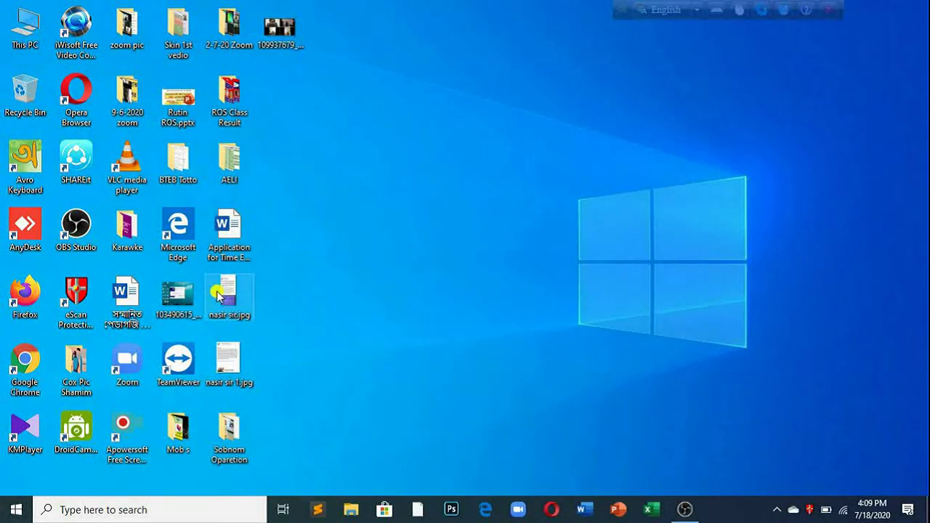
Step: Open Application for Time Extention.docx from the desktop in Word as sample content for the recording, and close it again
click(238, 228)
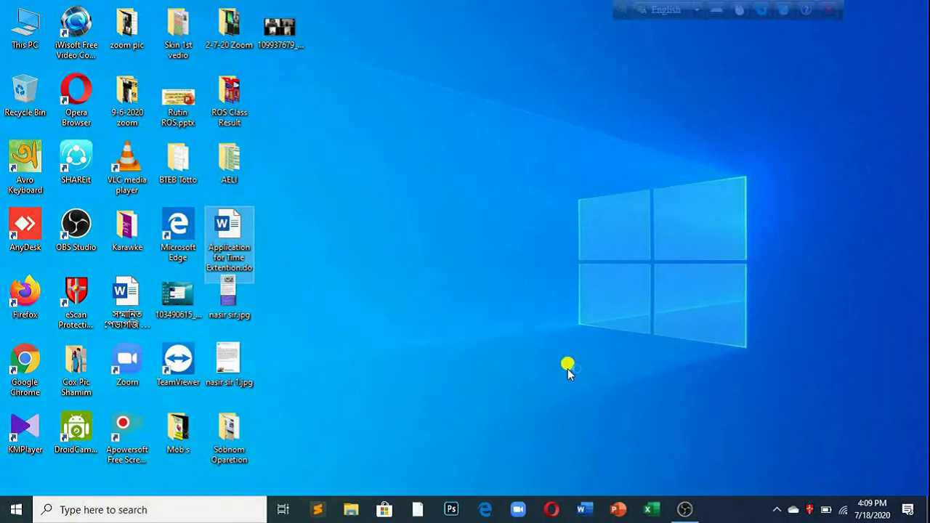
key(Return)
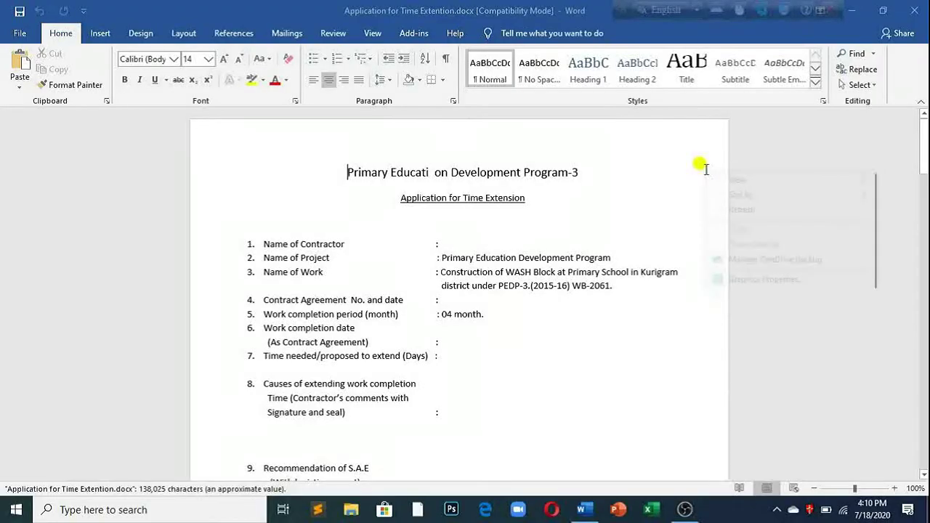
right_click(703, 168)
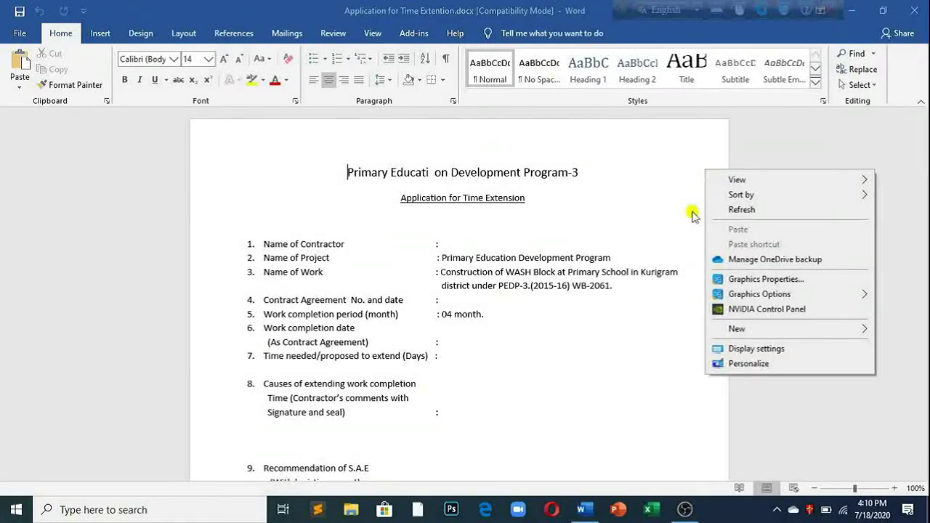
click(743, 210)
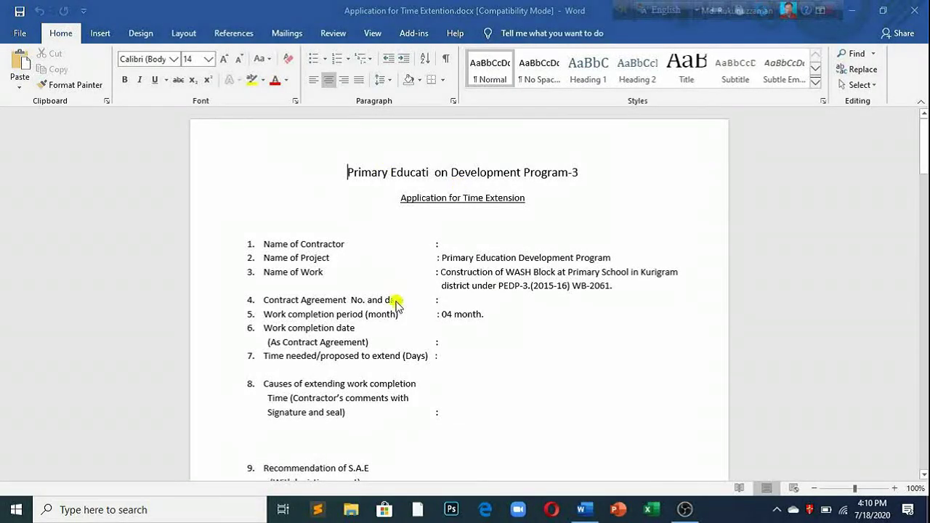
click(917, 9)
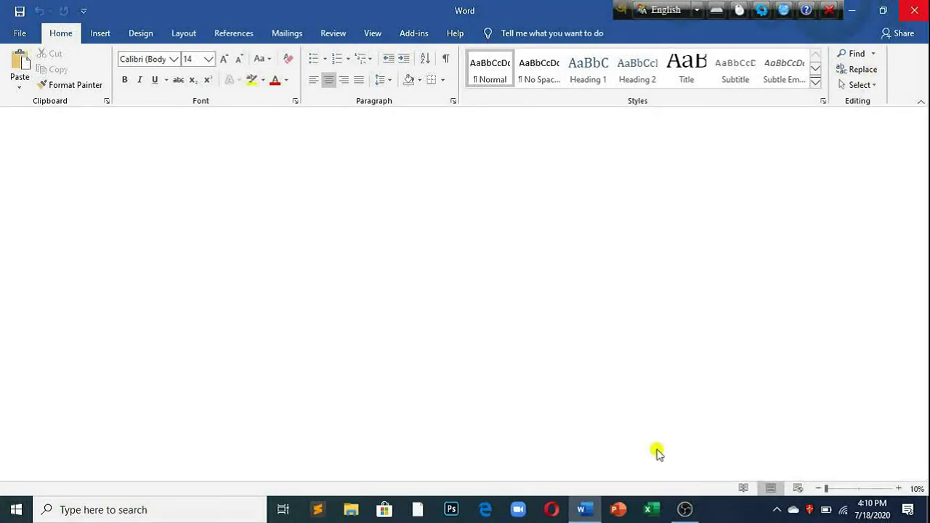
Step: Switch back to OBS Studio and stop the recording
click(684, 509)
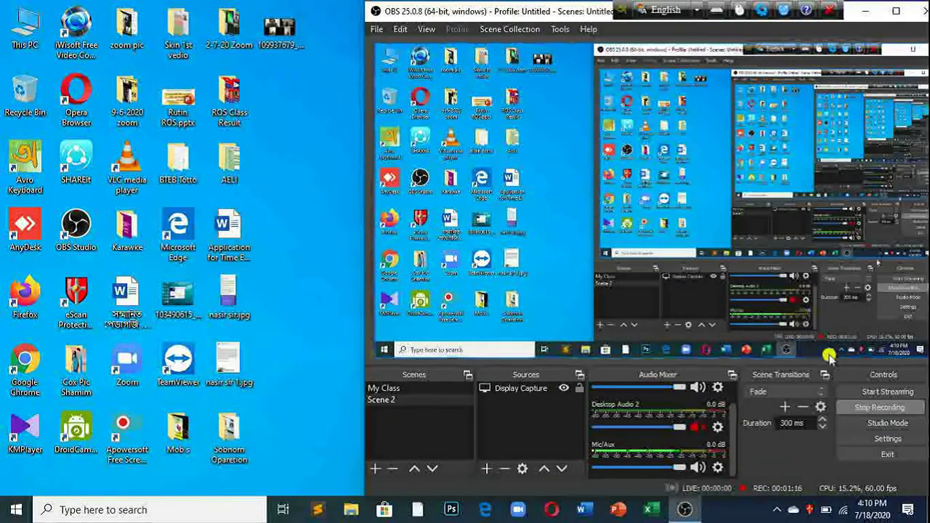
click(898, 409)
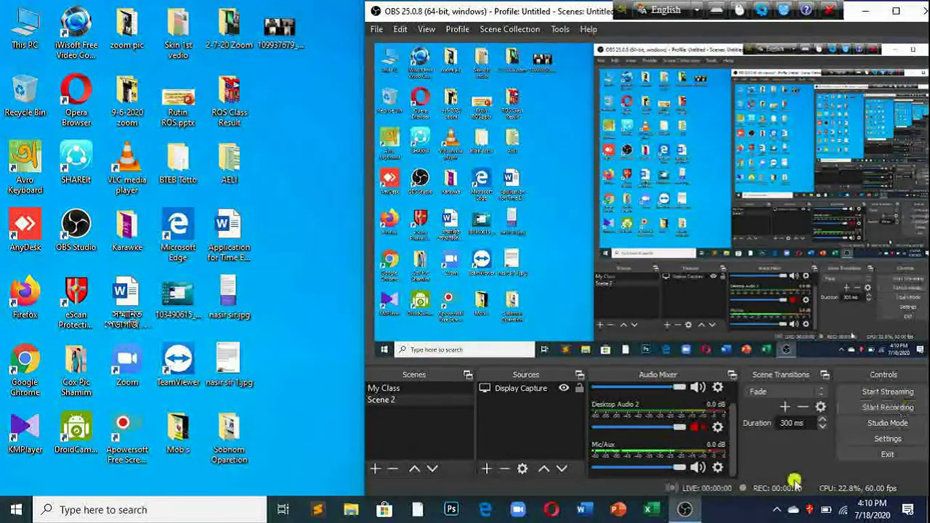
click(377, 31)
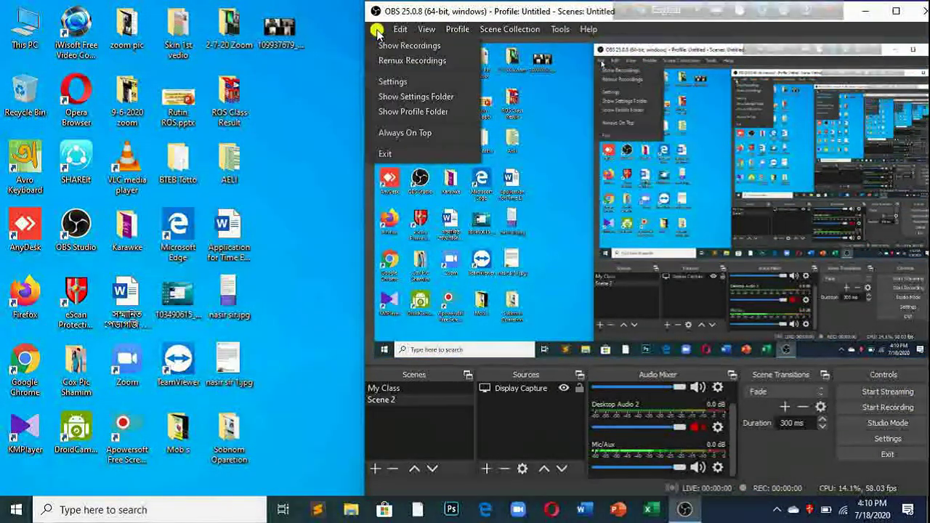
click(395, 44)
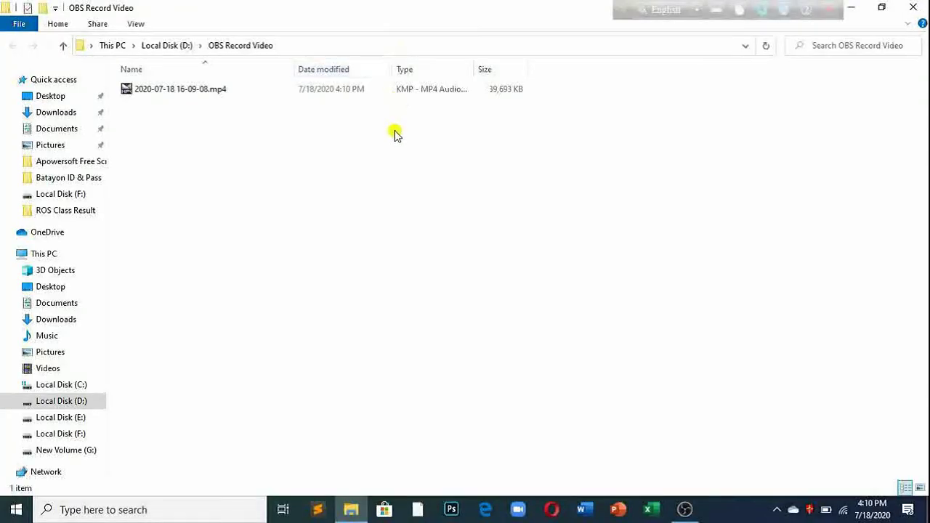
click(181, 93)
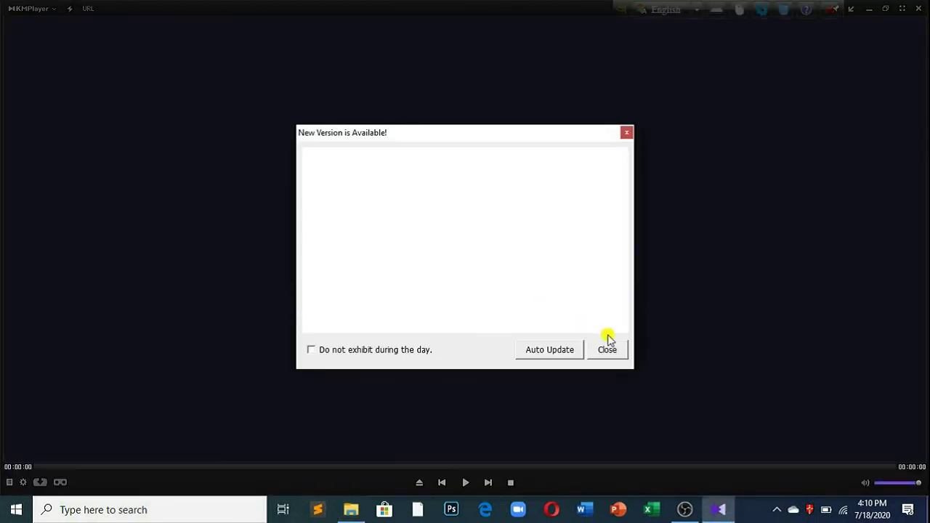
click(609, 351)
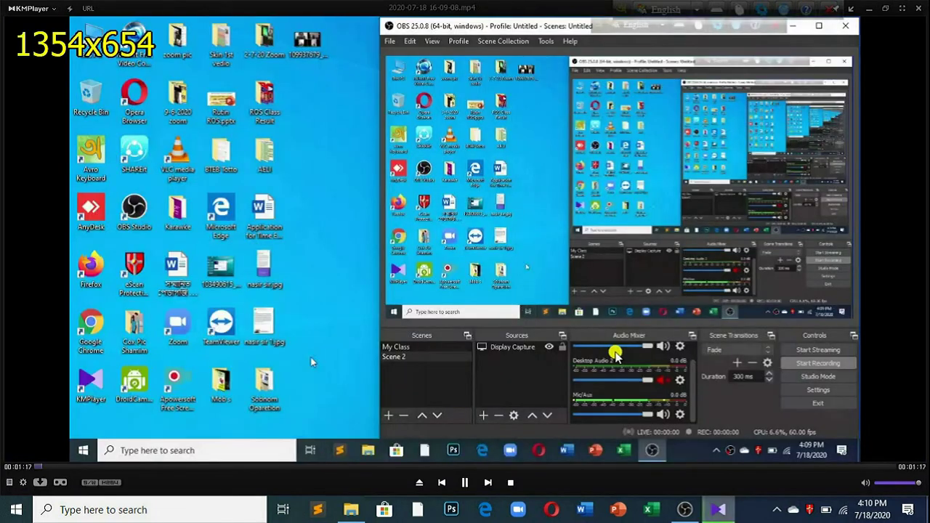